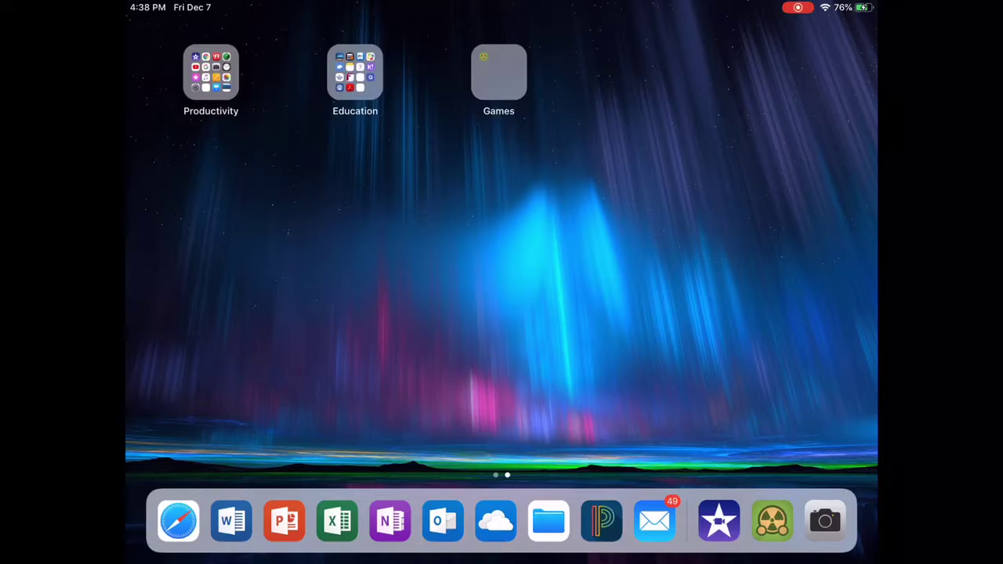
{"action": "mouse_move", "coordinate": [235, 274]}
{"action": "left_mouse_down"}
{"action": "mouse_move", "coordinate": [626, 274]}
{"action": "mouse_move", "coordinate": [235, 274]}
{"action": "left_mouse_up"}
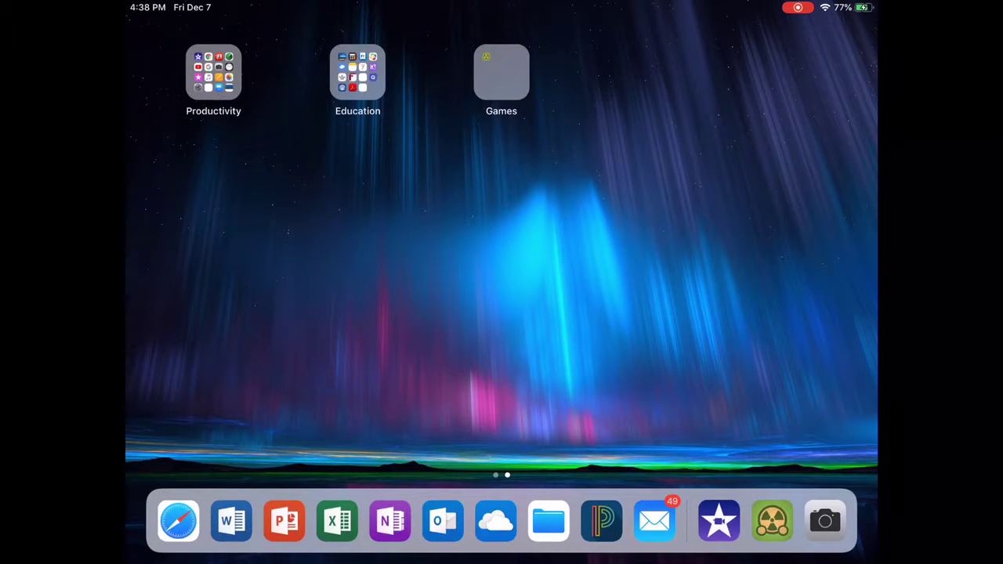
{"action": "left_click", "coordinate": [501, 73]}
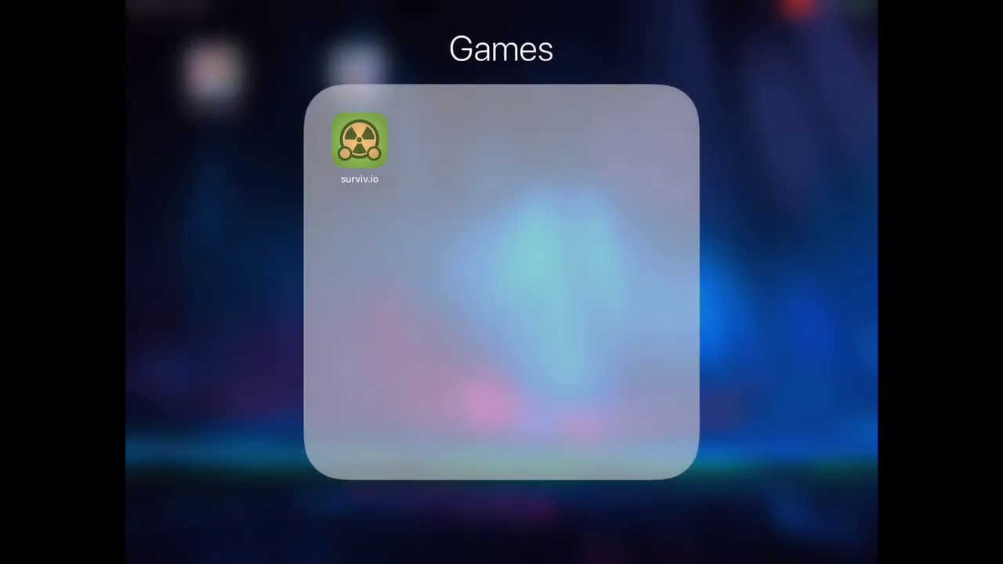
{"action": "left_click", "coordinate": [784, 283]}
{"action": "left_click", "coordinate": [490, 67]}
{"action": "left_click", "coordinate": [784, 283]}
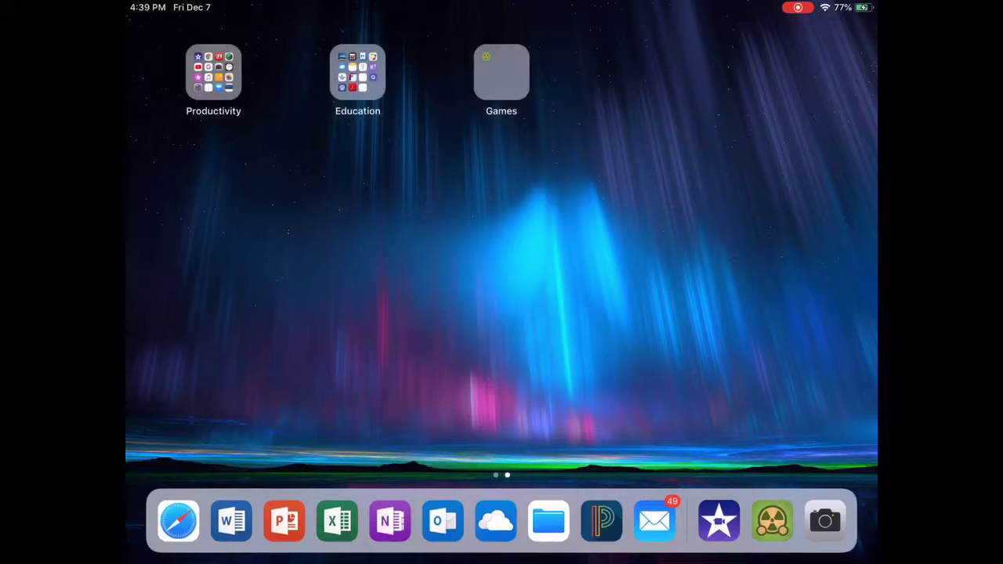
{"action": "left_click", "coordinate": [501, 72]}
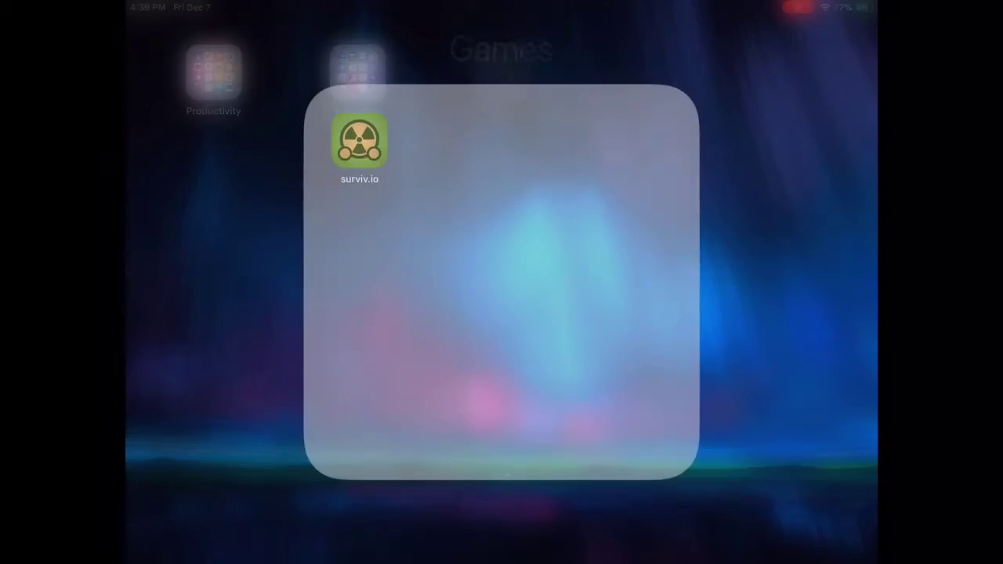
{"action": "left_click", "coordinate": [502, 517]}
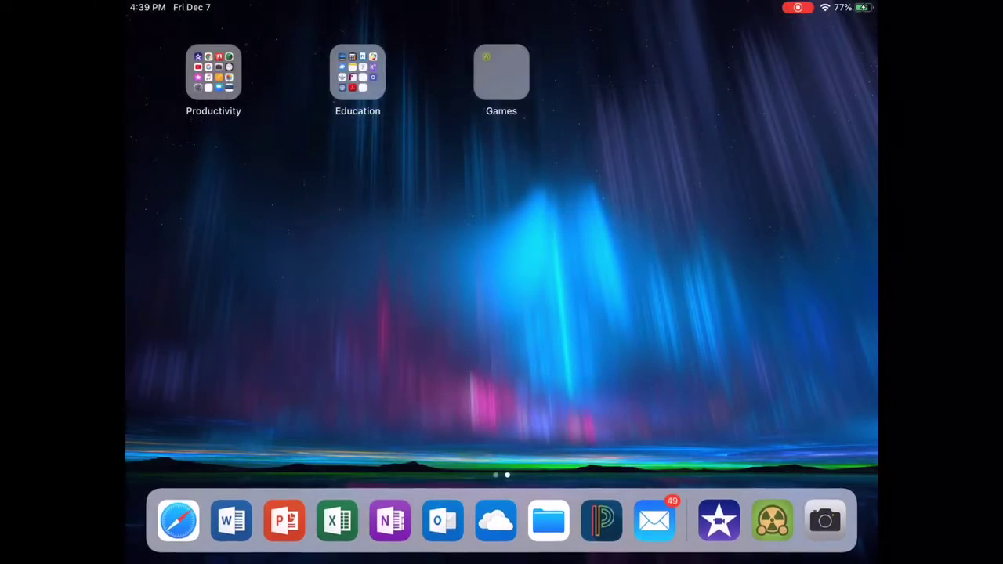
{"action": "left_click", "coordinate": [357, 72]}
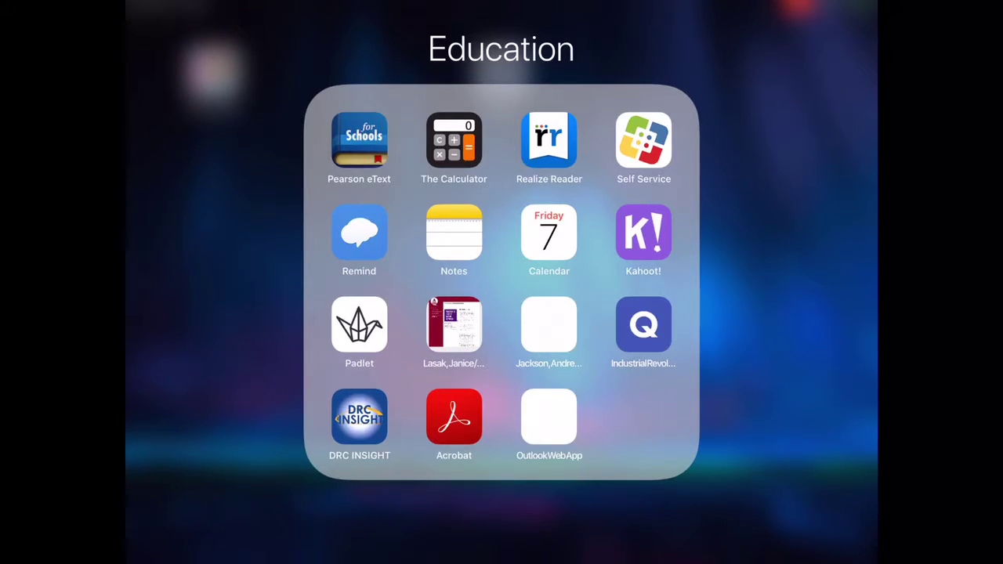
{"action": "left_click", "coordinate": [502, 525]}
{"action": "left_click", "coordinate": [215, 73]}
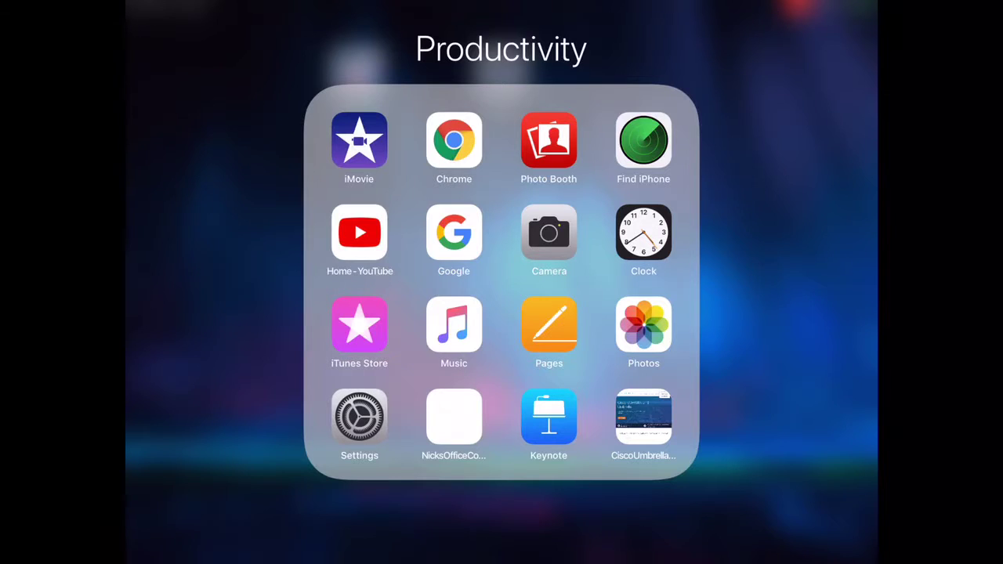
{"action": "left_click", "coordinate": [501, 525]}
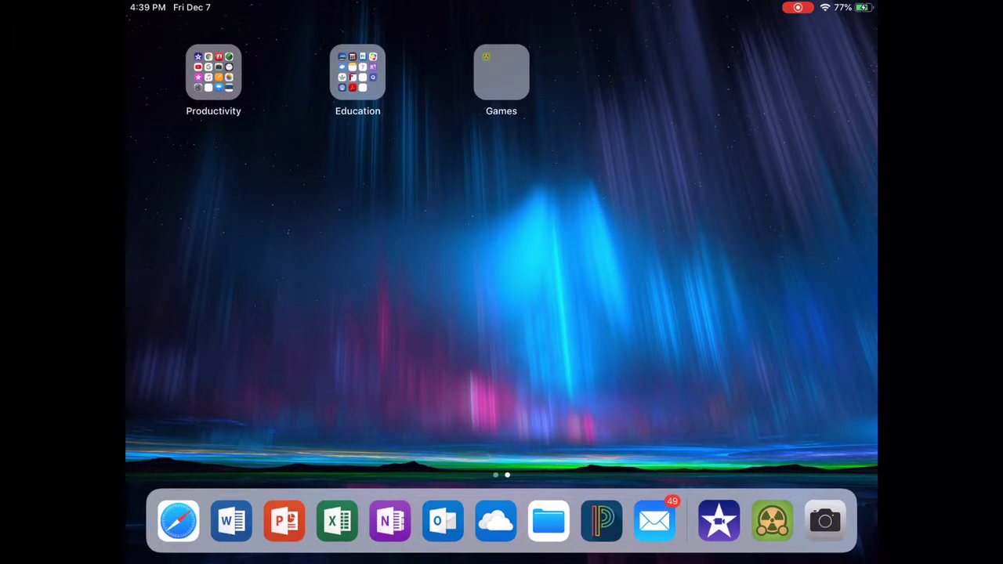
{"action": "left_click_drag", "start_coordinate": [235, 282], "coordinate": [705, 282]}
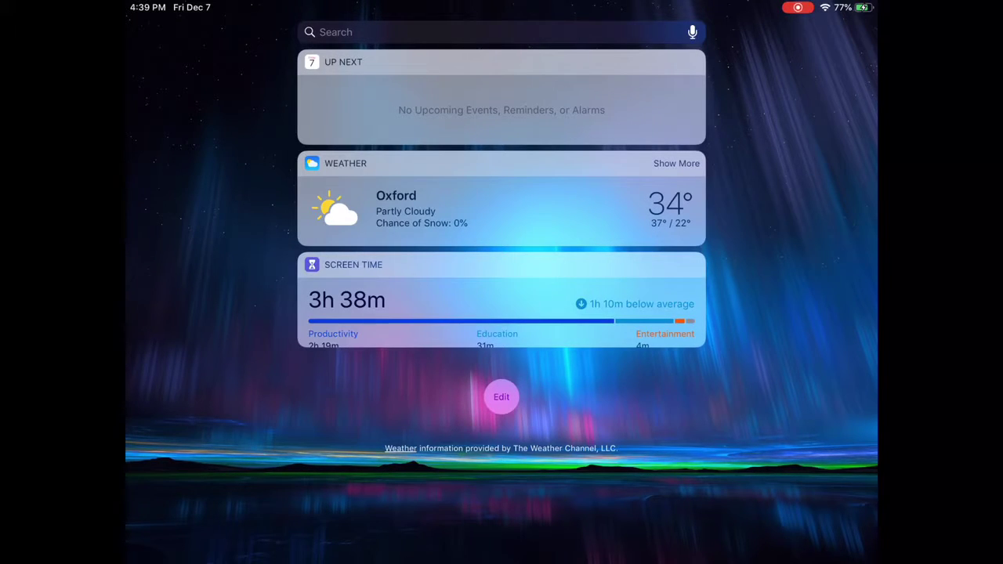
{"action": "scroll", "coordinate": [501, 204], "scroll_direction": "down", "scroll_amount": 2}
{"action": "key", "text": "Escape"}
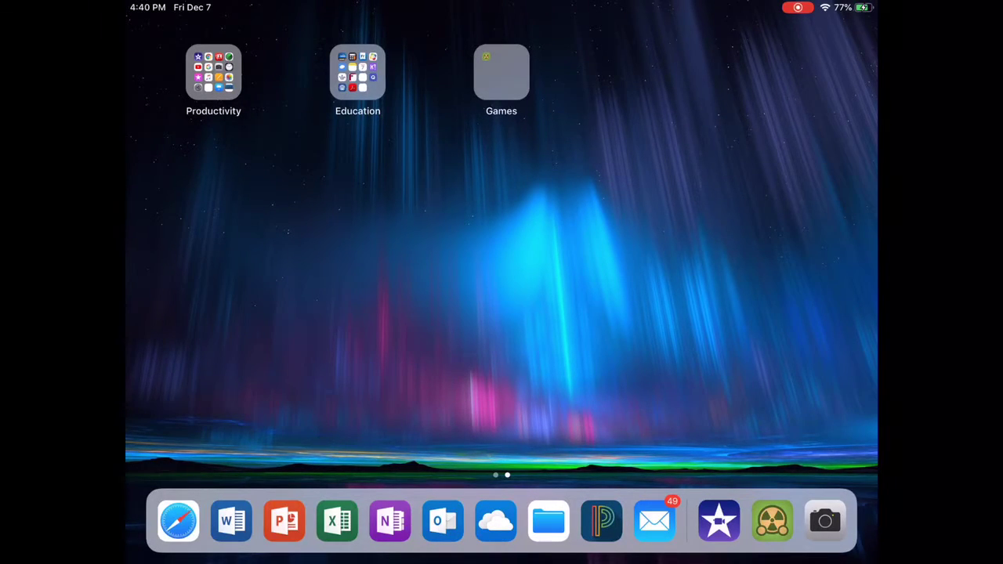
{"action": "mouse_move", "coordinate": [236, 282]}
{"action": "left_mouse_down"}
{"action": "mouse_move", "coordinate": [706, 282]}
{"action": "mouse_move", "coordinate": [235, 282]}
{"action": "left_mouse_up"}
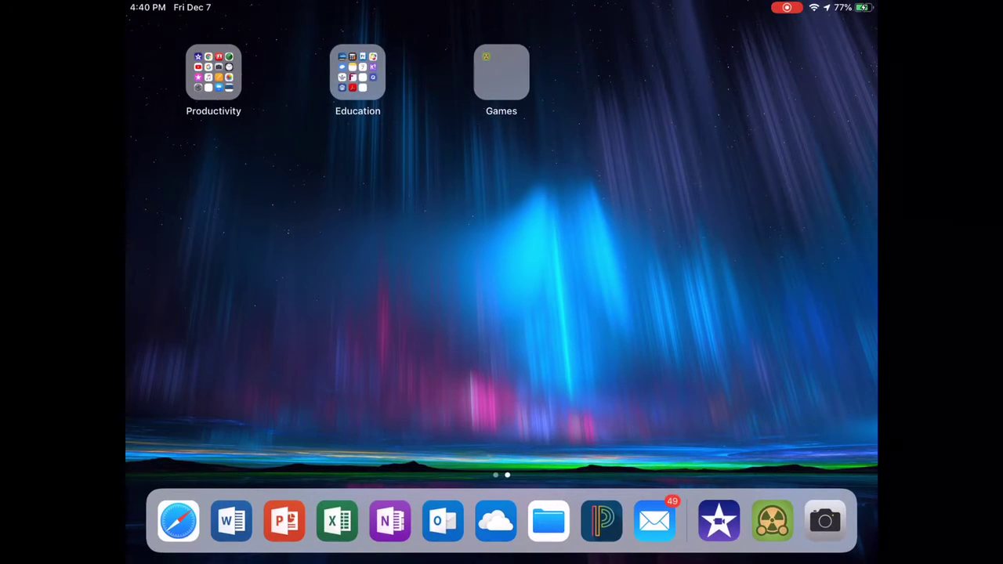